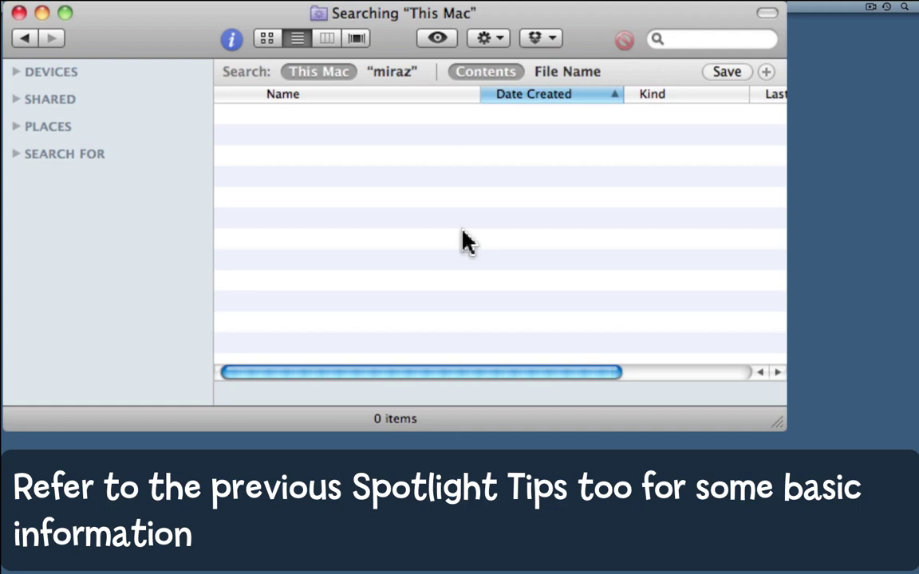
Step: Search This Mac for "demo" and limit the matches to file names
{"action": "left_click", "coordinate": [706, 39]}
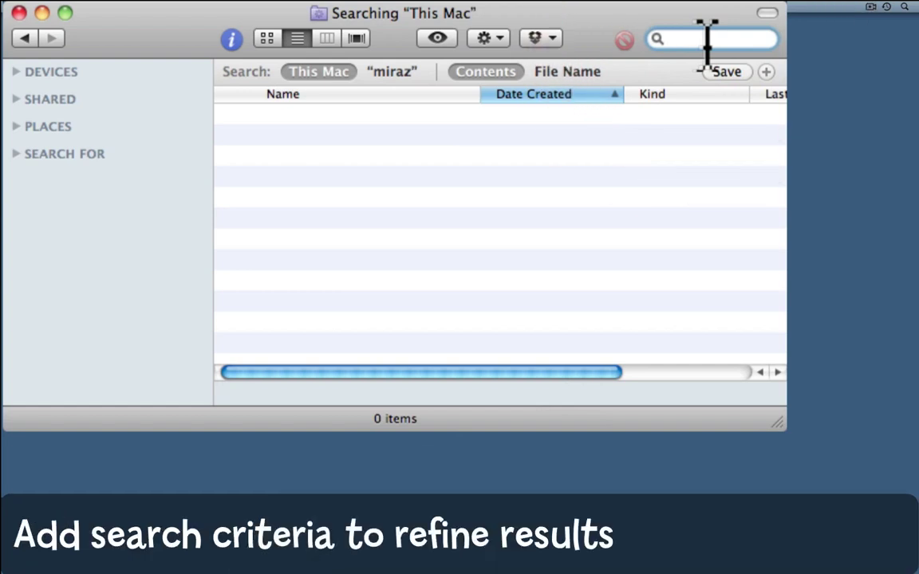
{"action": "type", "text": "demo"}
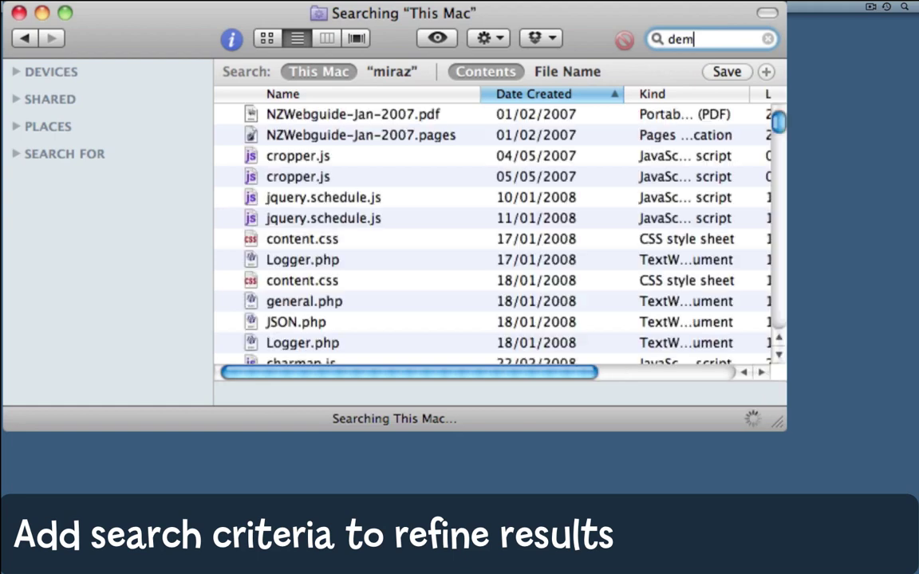
{"action": "left_click", "coordinate": [584, 70]}
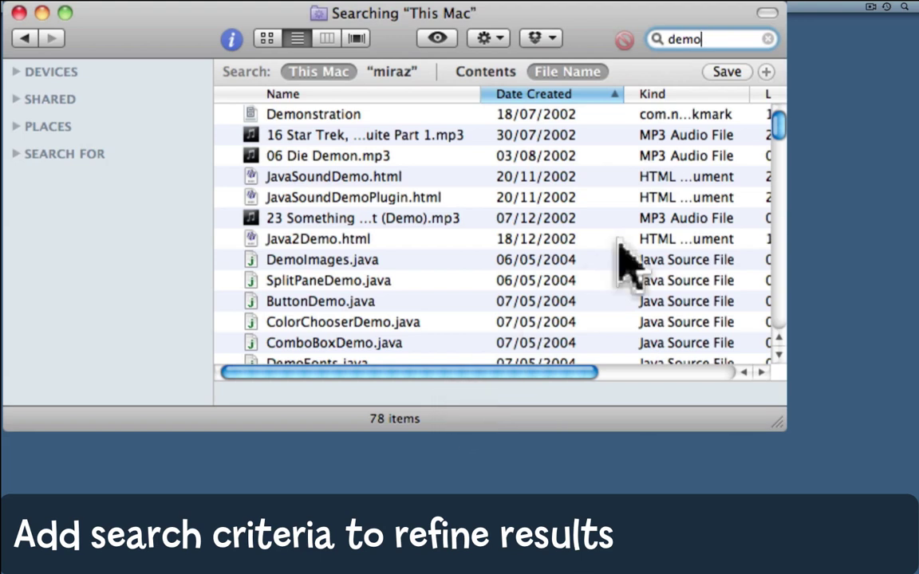
Step: Add a search criterion that restricts the "demo" results to items whose Kind is Folder
{"action": "left_click", "coordinate": [767, 72]}
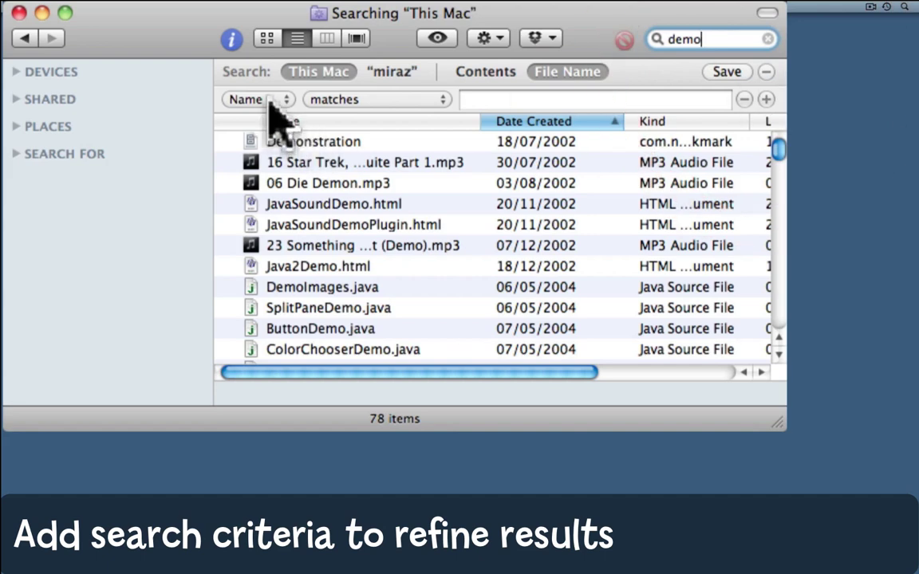
{"action": "left_click", "coordinate": [268, 101]}
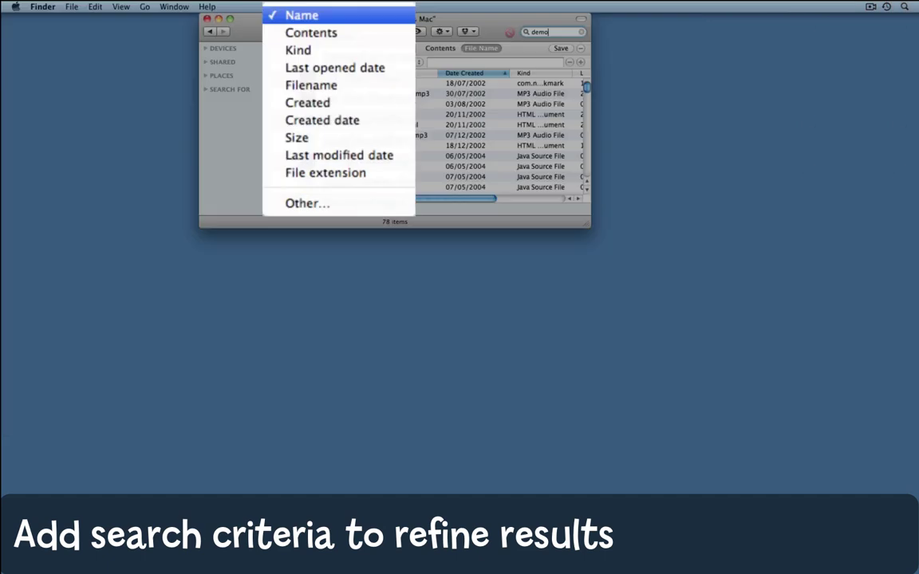
{"action": "left_click", "coordinate": [323, 50]}
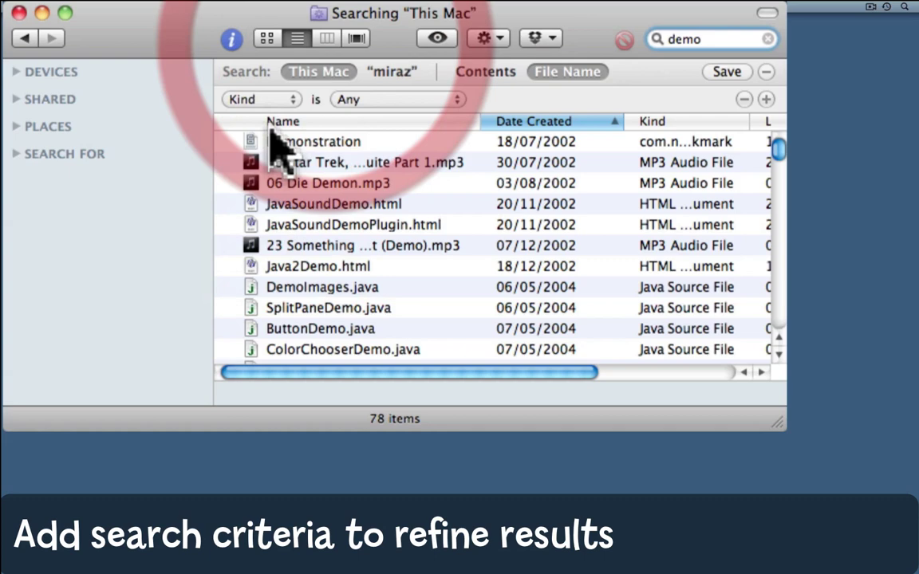
{"action": "left_click", "coordinate": [381, 99]}
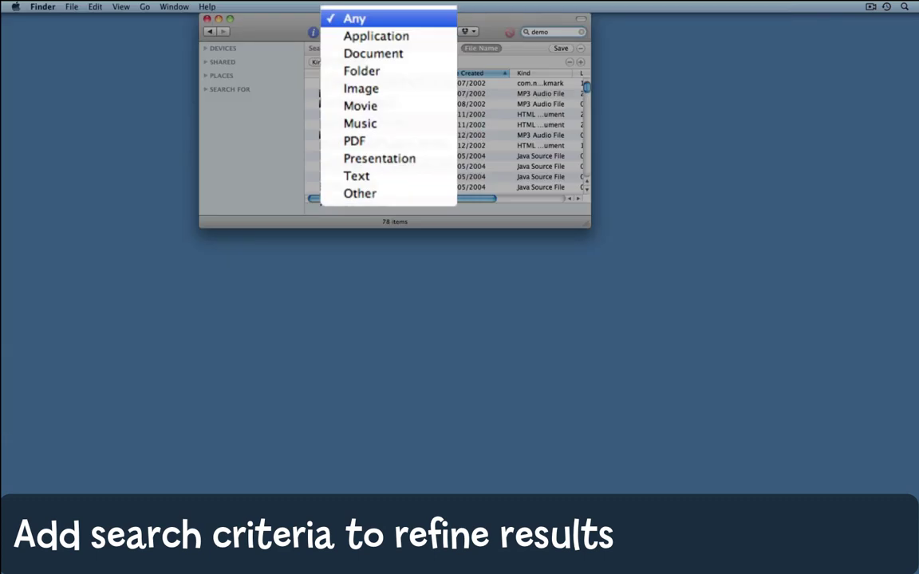
{"action": "left_click", "coordinate": [390, 72]}
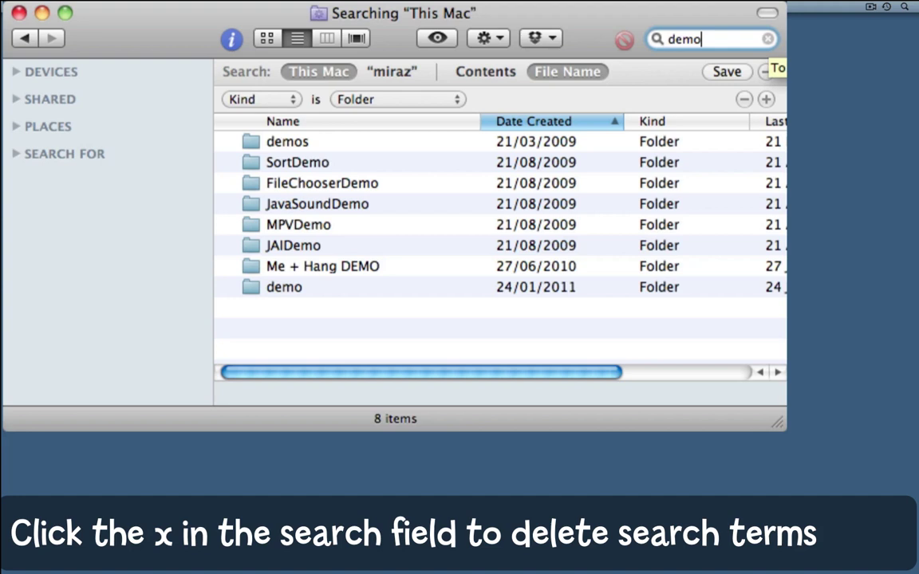
Step: Clear the "demo" search and start a new search of This Mac for "e"
{"action": "key", "text": "Escape"}
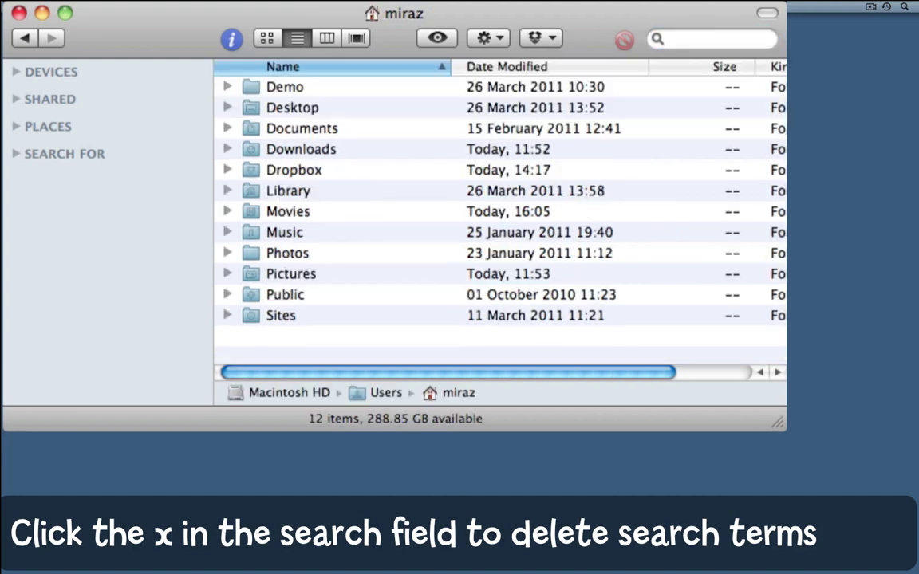
{"action": "left_click", "coordinate": [288, 190]}
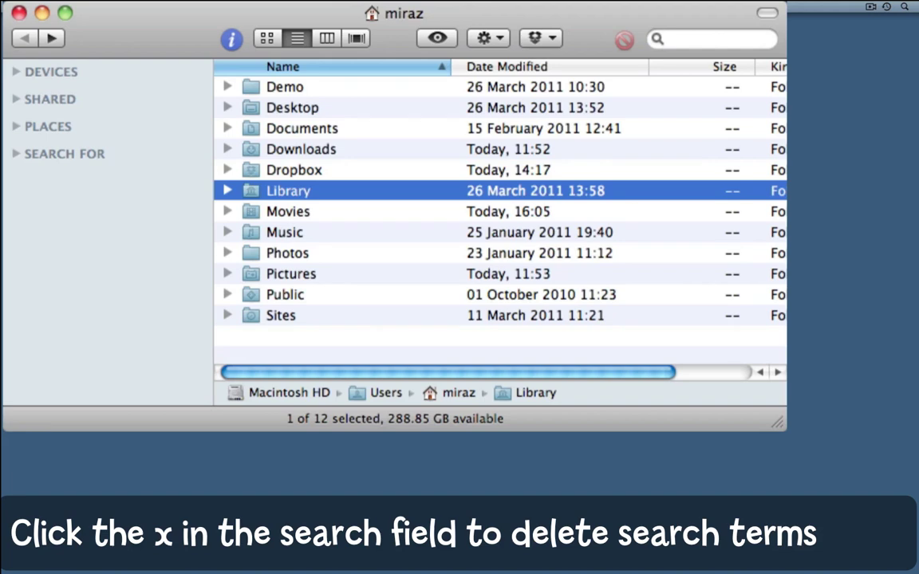
{"action": "left_click", "coordinate": [724, 37]}
{"action": "type", "text": "e"}
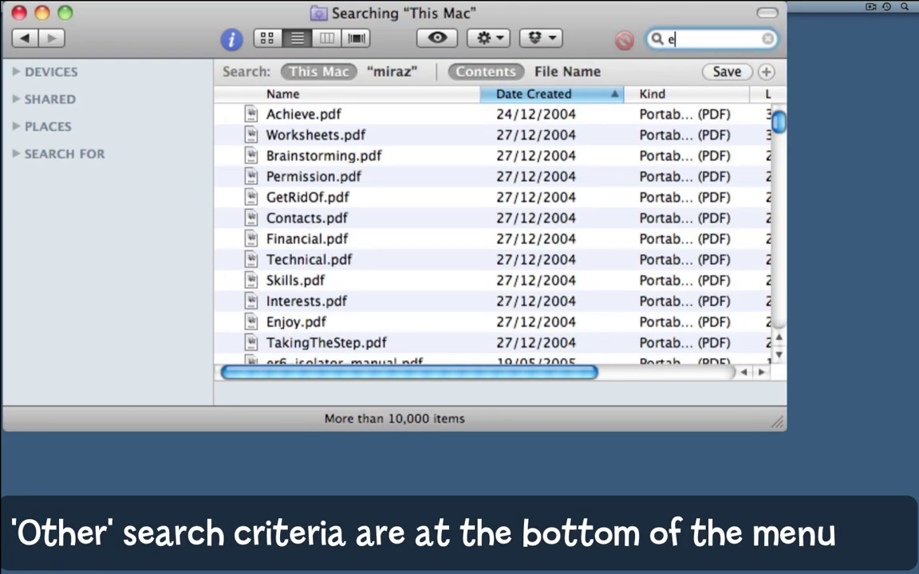
Step: Add a search criterion and choose Duration as its attribute from the full list of other search attributes
{"action": "left_click", "coordinate": [767, 72]}
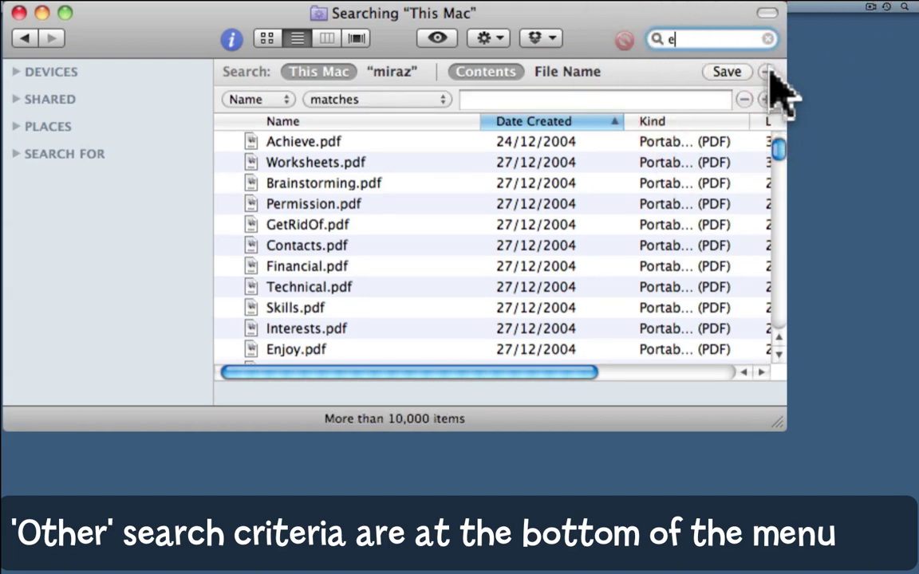
{"action": "left_click", "coordinate": [281, 101]}
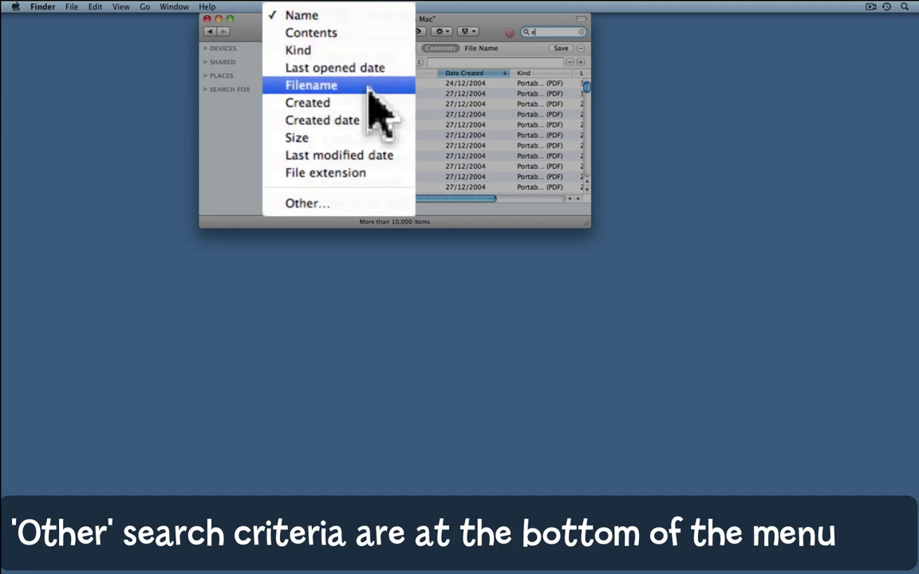
{"action": "left_click", "coordinate": [368, 204]}
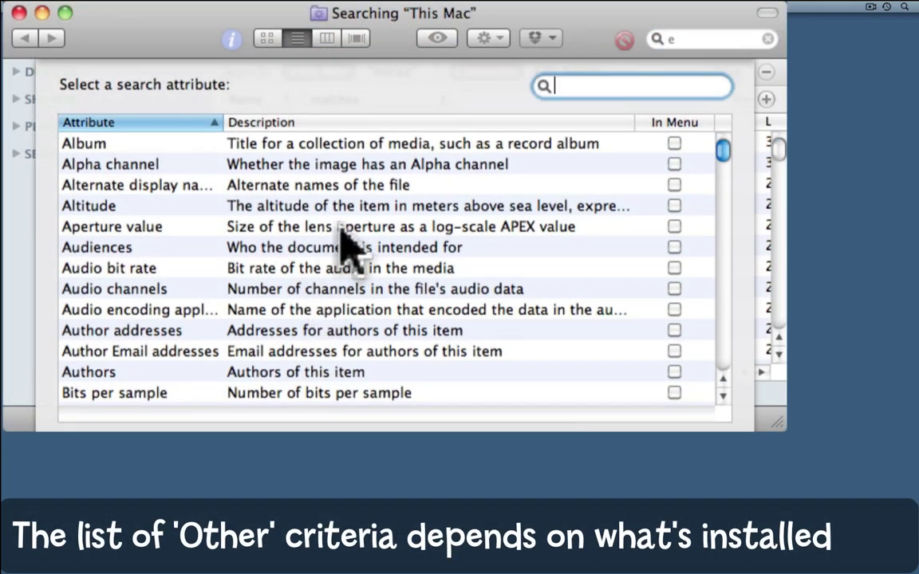
{"action": "left_click", "coordinate": [725, 150]}
{"action": "left_click_drag", "start_coordinate": [725, 151], "coordinate": [722, 197]}
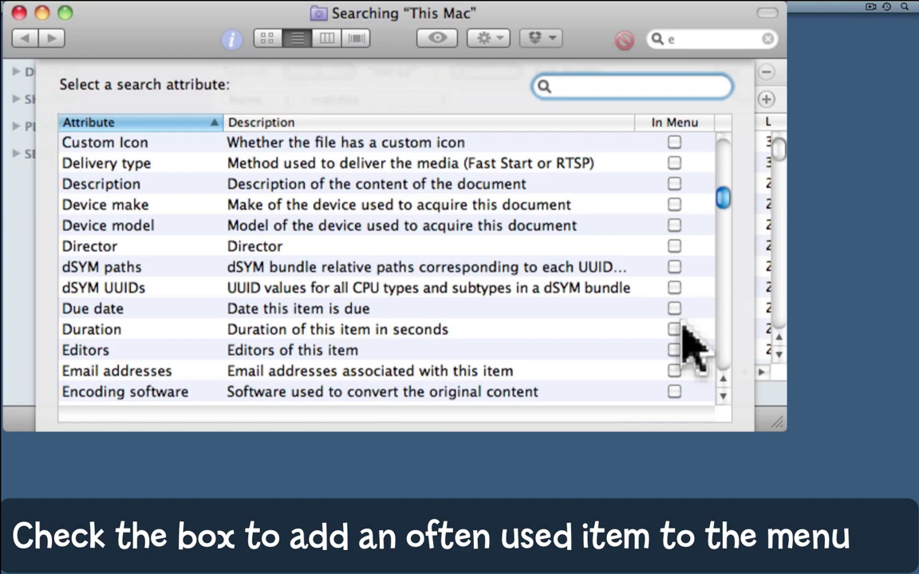
{"action": "left_click", "coordinate": [449, 330]}
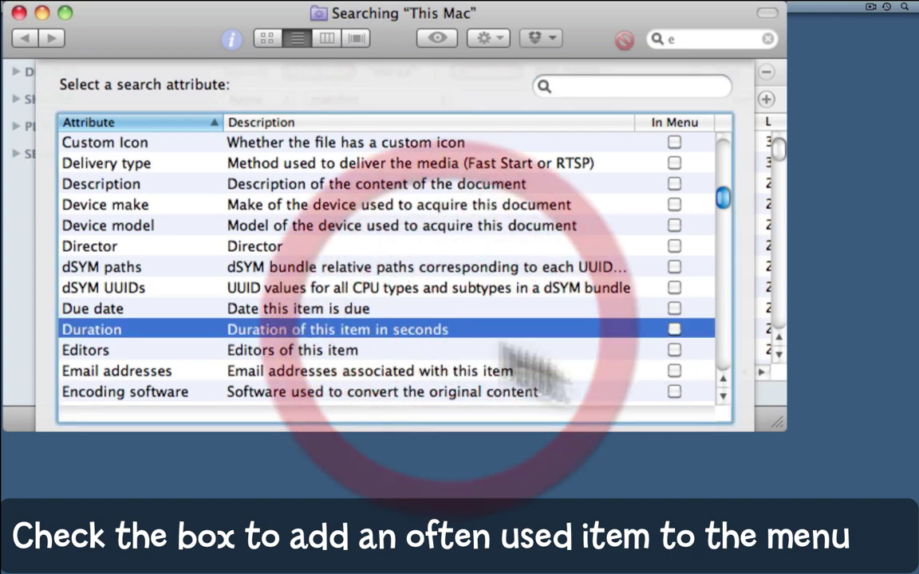
{"action": "left_click", "coordinate": [547, 242]}
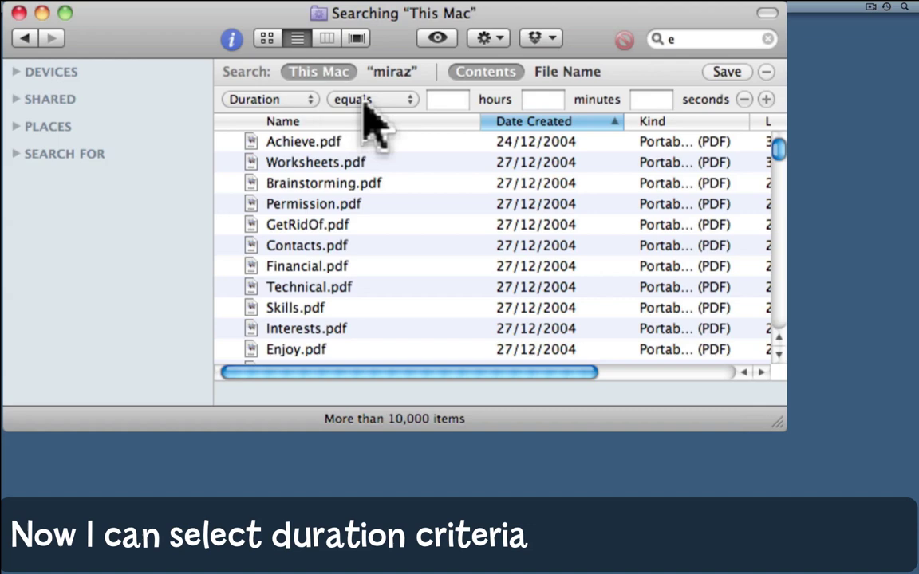
Step: Set the Duration criterion to is greater than 3 minutes
{"action": "left_click", "coordinate": [389, 100]}
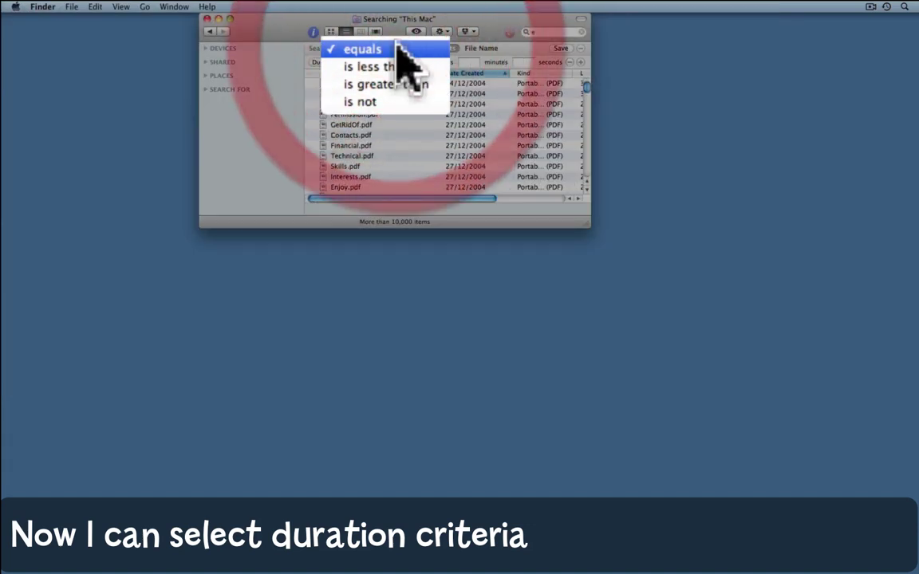
{"action": "left_click", "coordinate": [401, 79]}
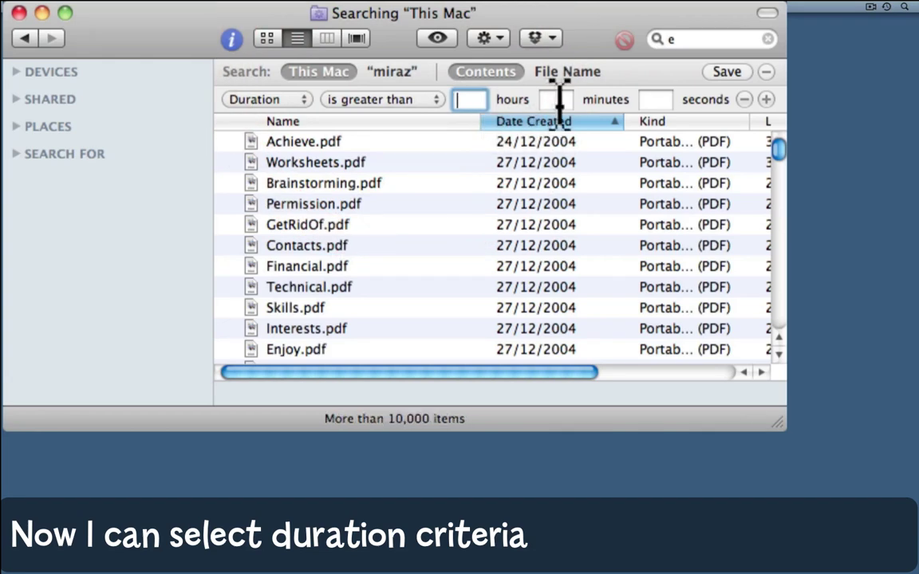
{"action": "left_click", "coordinate": [557, 99]}
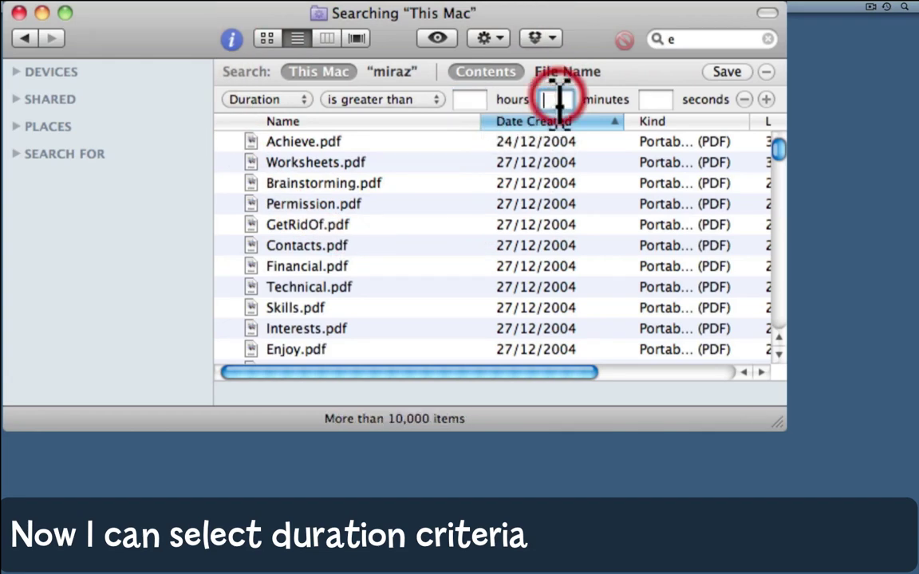
{"action": "type", "text": "3"}
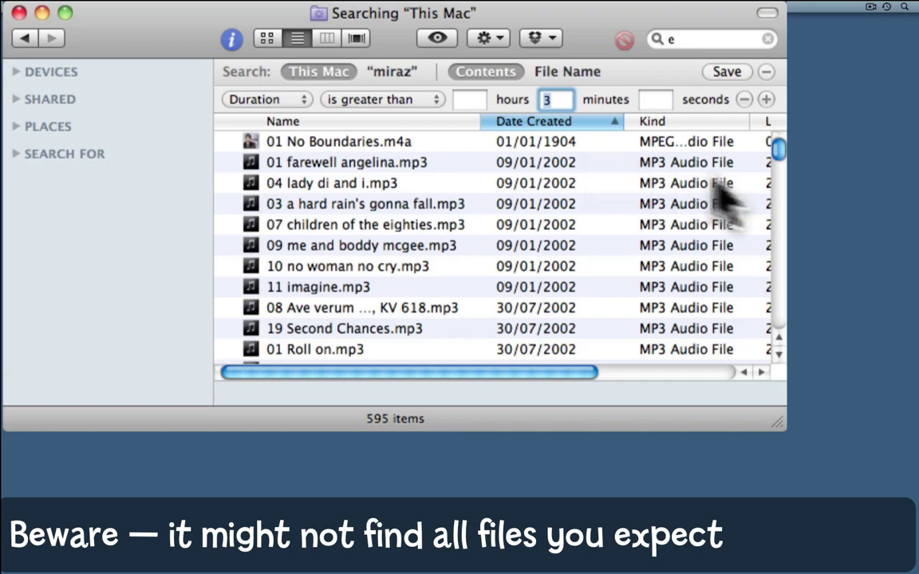
Step: Select the file "04 qq-2011-03-26_04-Mercury's Magnetic Message.mp3" near the end of the results list
{"action": "left_click_drag", "start_coordinate": [780, 156], "coordinate": [769, 326]}
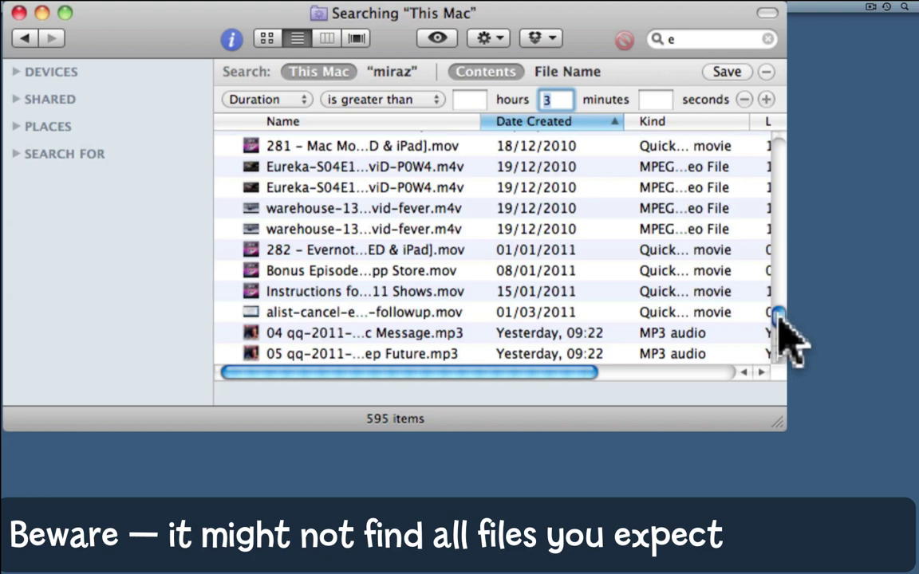
{"action": "left_click", "coordinate": [773, 319]}
{"action": "left_click", "coordinate": [438, 341]}
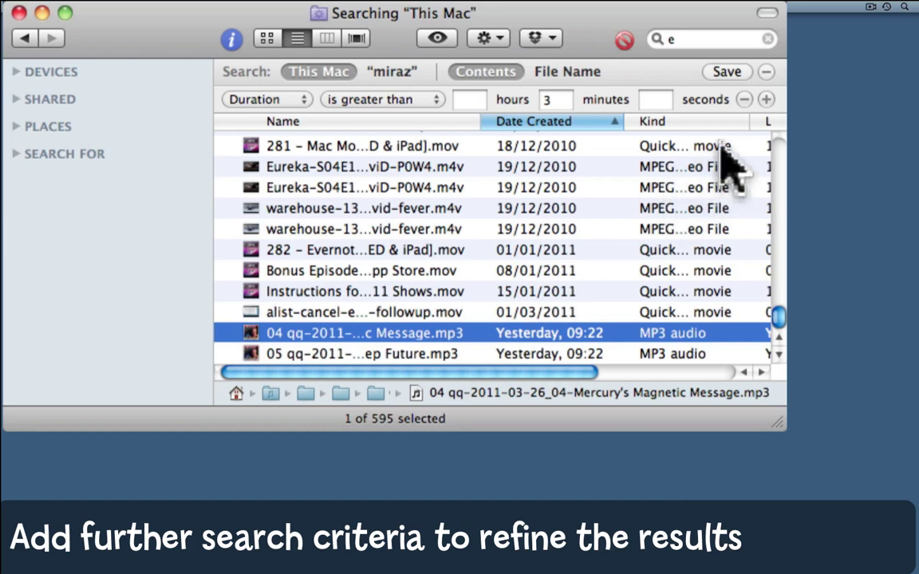
Step: Narrow the results with an extra criterion, Last opened date within last 2 days, and remove that criterion again
{"action": "left_click", "coordinate": [766, 100]}
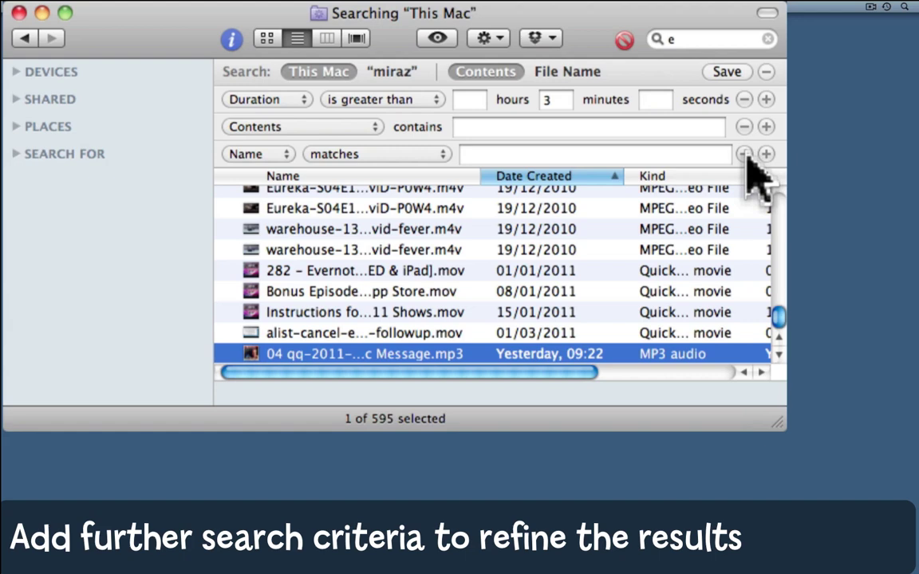
{"action": "left_click", "coordinate": [744, 154]}
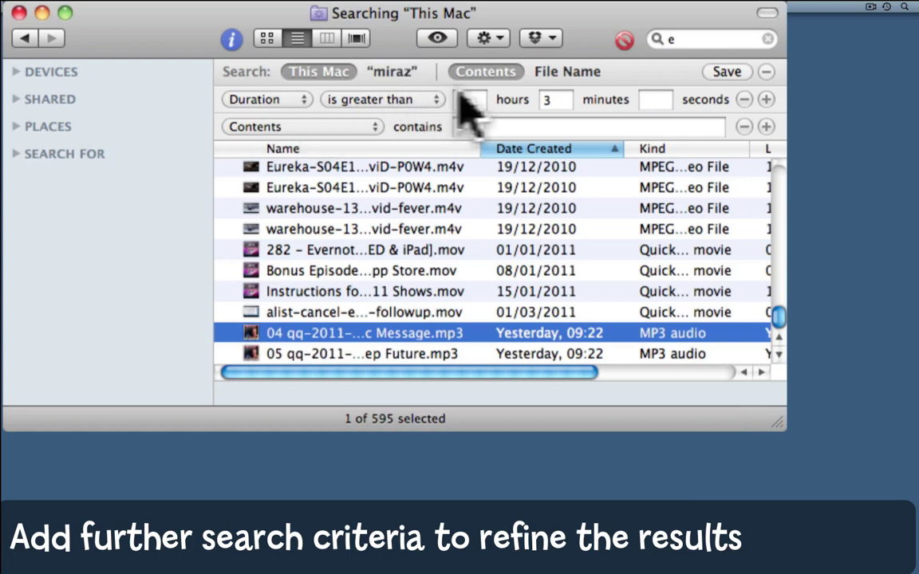
{"action": "left_click", "coordinate": [363, 128]}
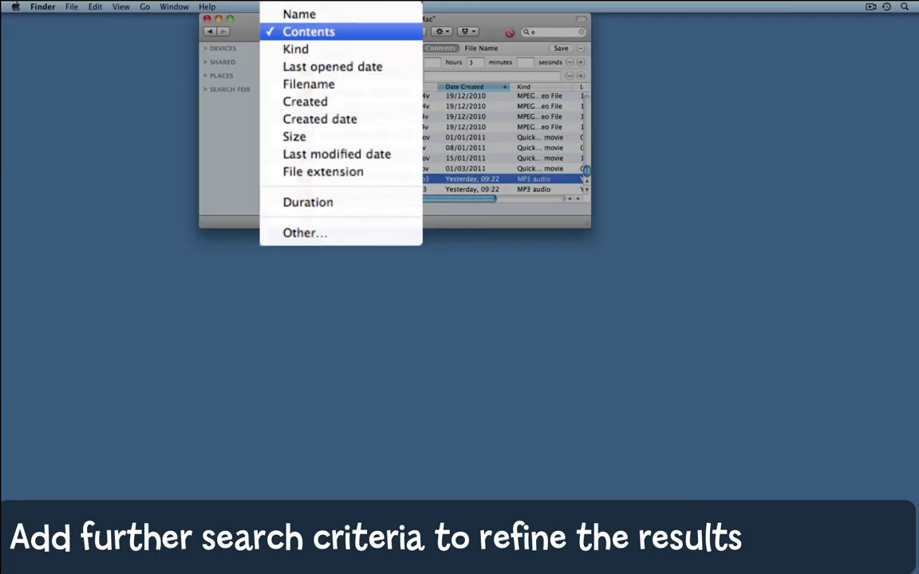
{"action": "left_click", "coordinate": [404, 66]}
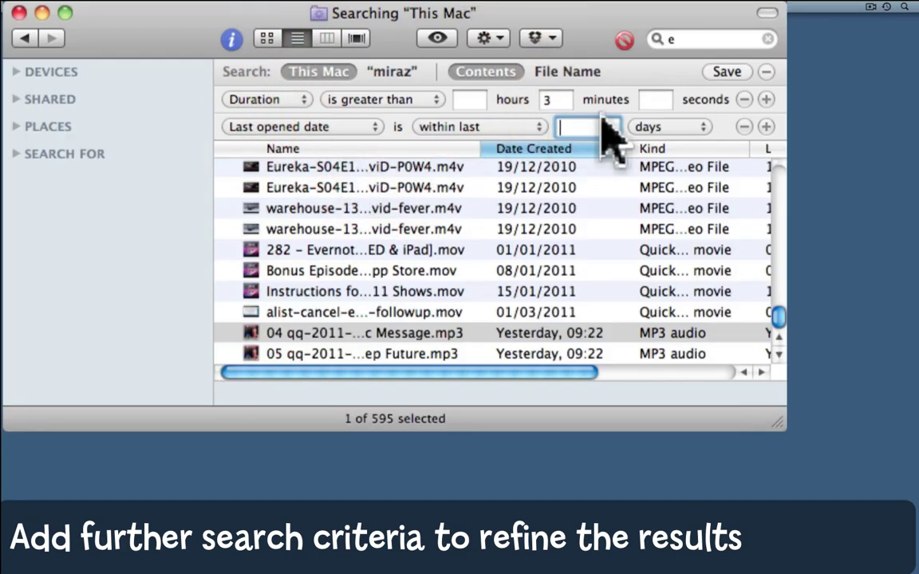
{"action": "type", "text": "2"}
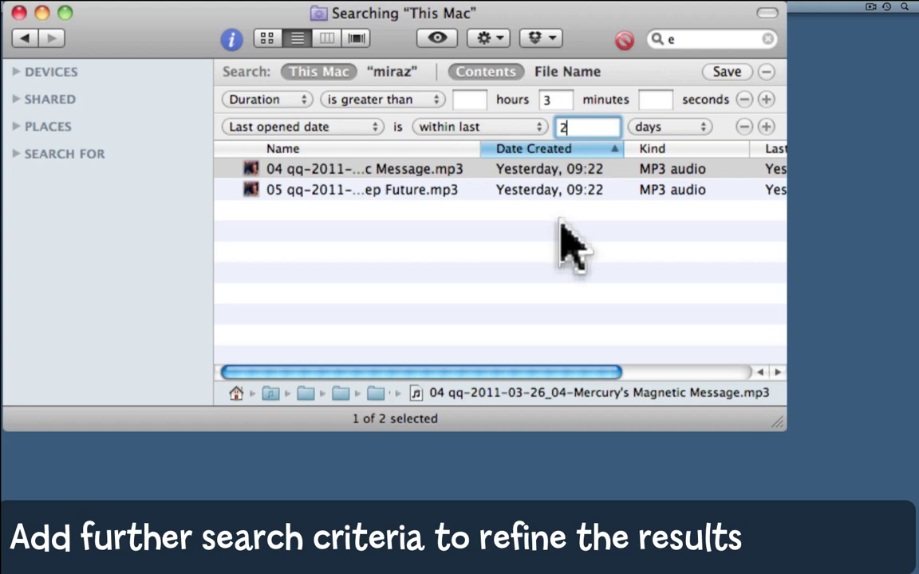
{"action": "left_click", "coordinate": [743, 127]}
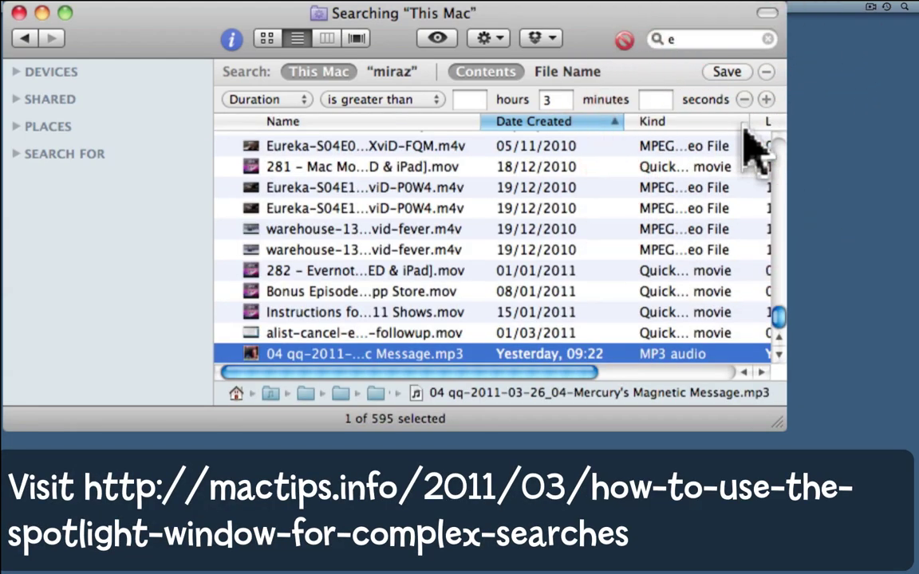